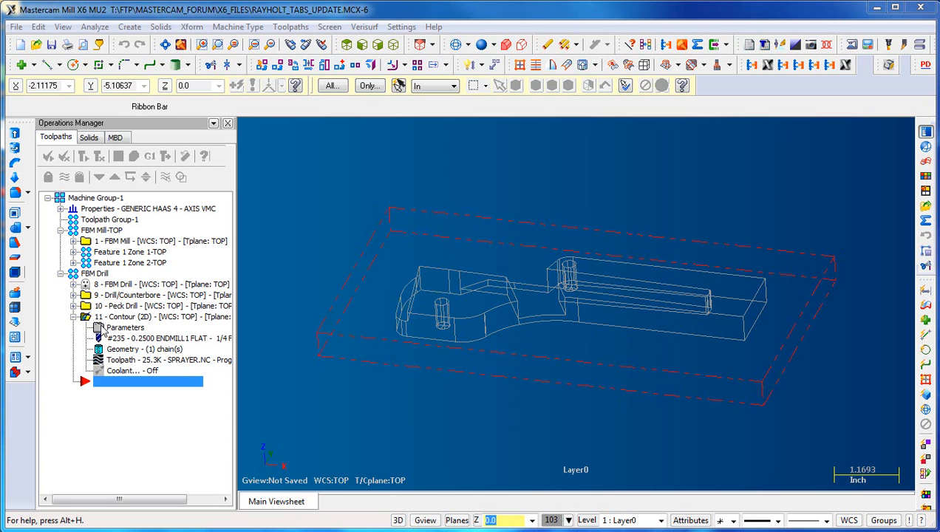
Review the cut parameters of the 2D contour operation, including its compensation settings
click(104, 330)
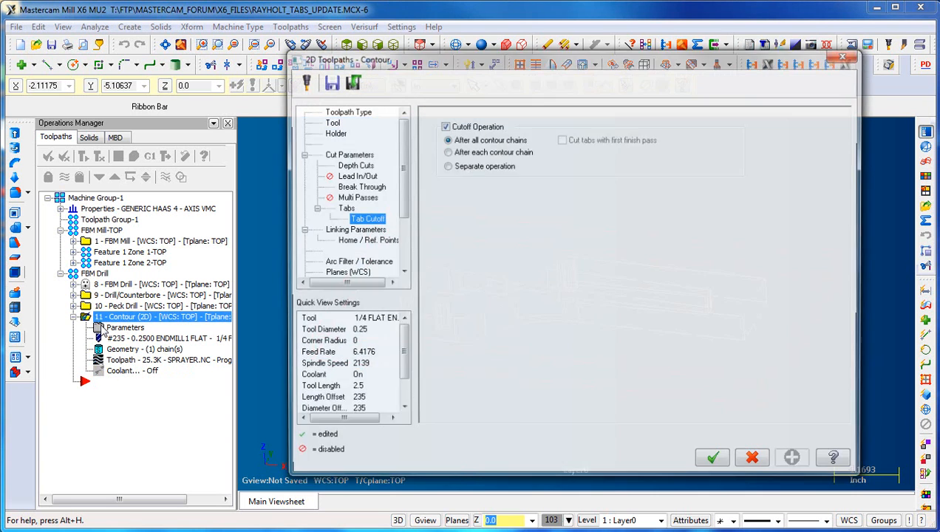
click(345, 153)
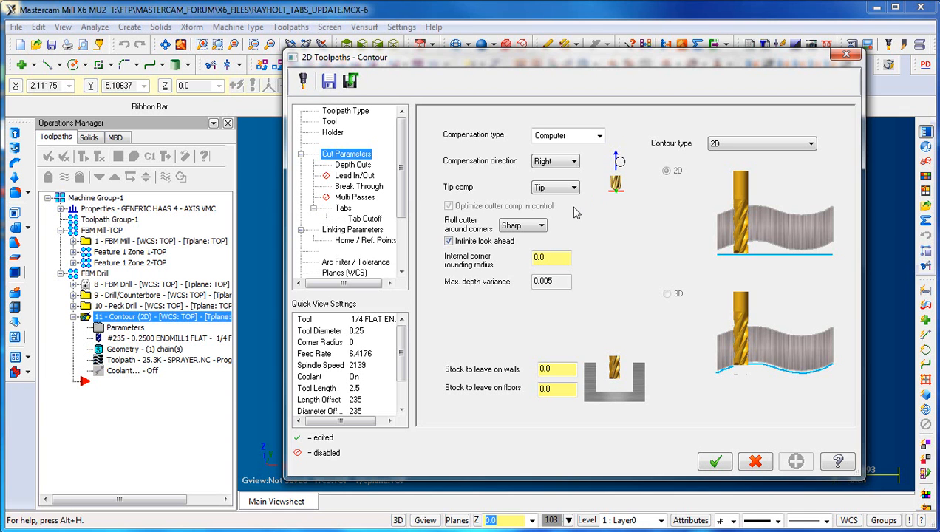
click(715, 462)
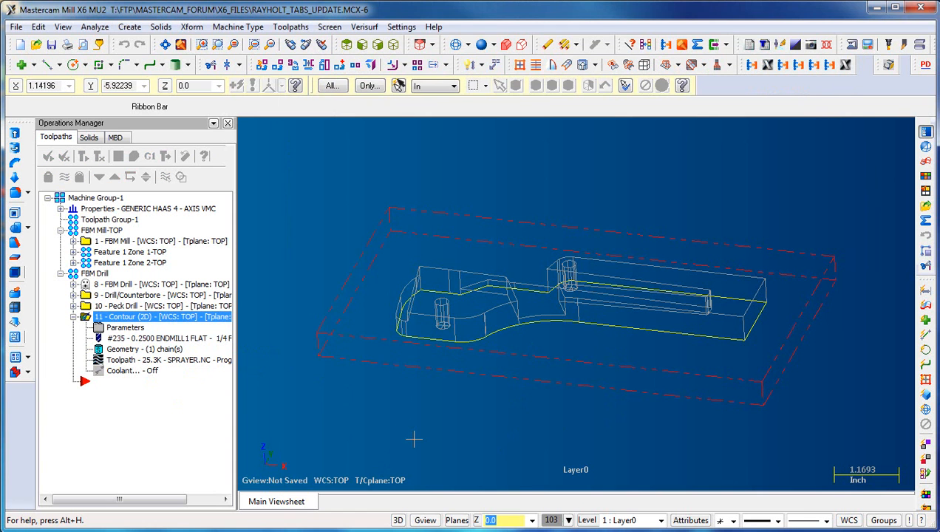
Create level 2 named "bottom curves" and make it the main level
key(alt+z)
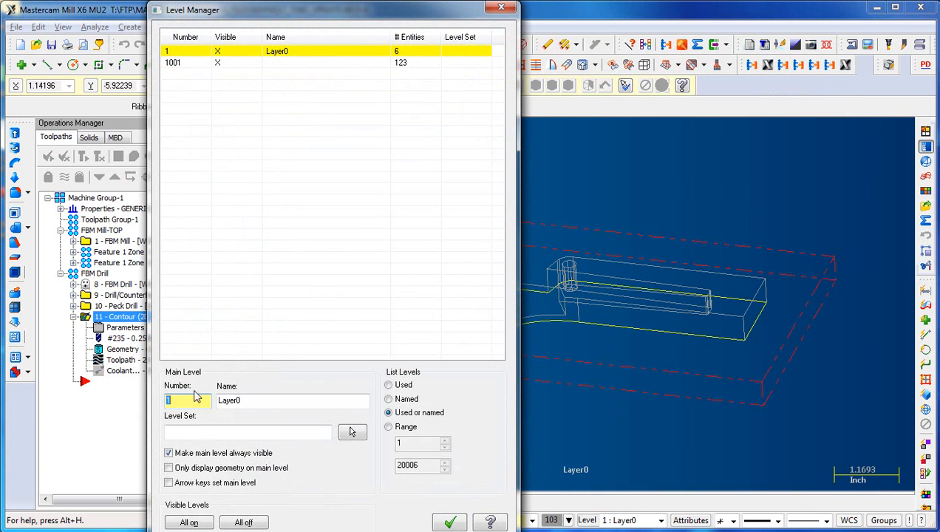
text(2)
key(Tab)
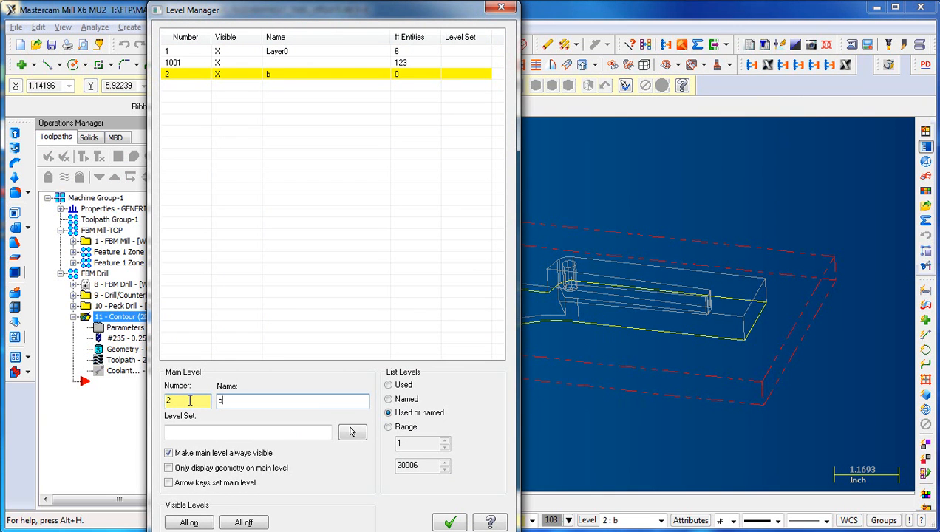
text(bottom curves)
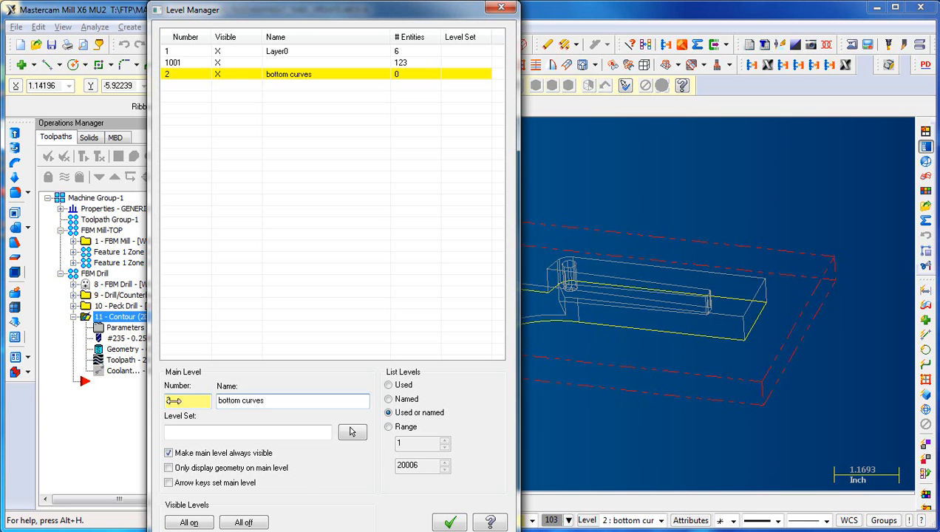
click(452, 523)
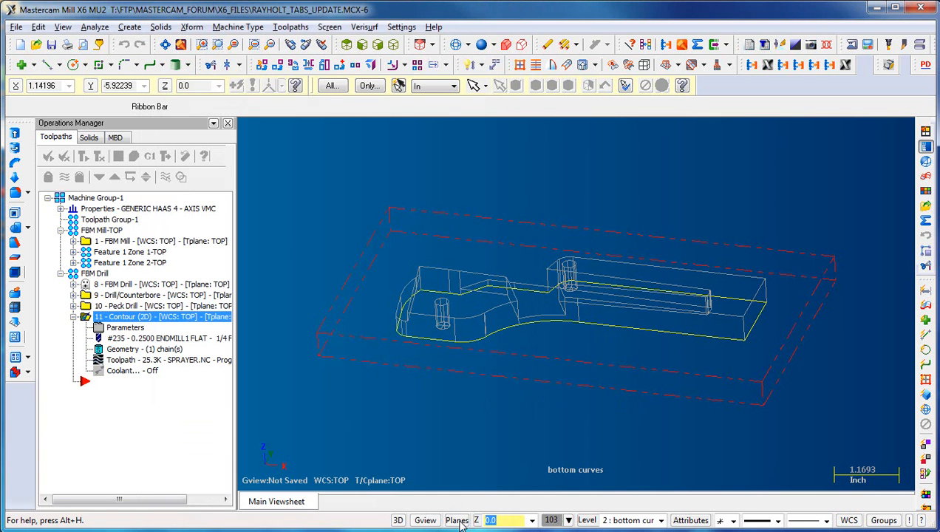
Set the current drawing color to number 12
click(552, 520)
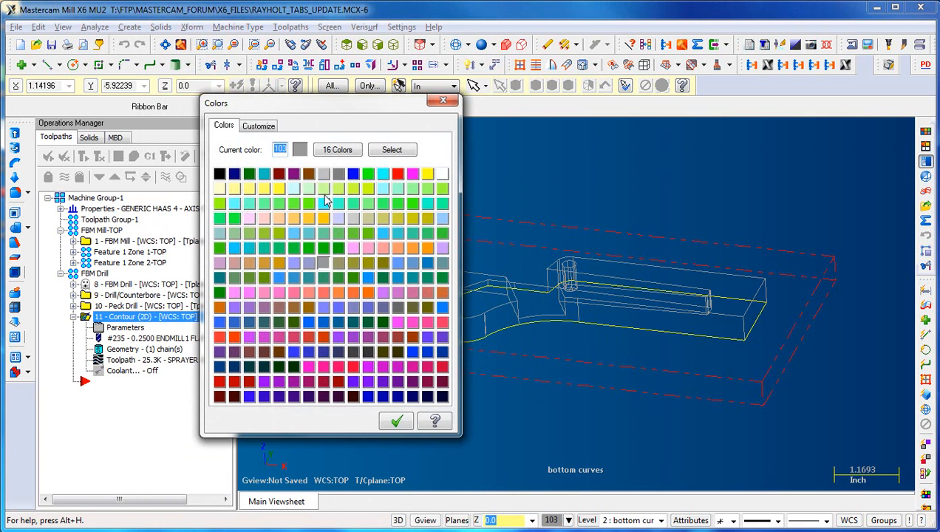
text(12)
key(Return)
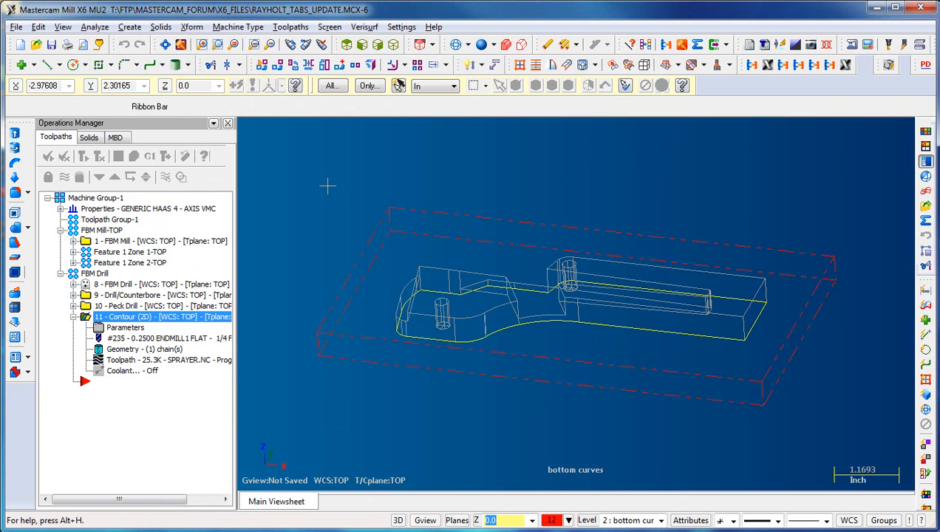
Shade the part and create curves on all edges of the solid's flat bottom face
mouse_move(585, 175)
middle_down()
mouse_move(405, 230)
mouse_move(272, 167)
mouse_move(289, 174)
middle_up()
key(alt+s)
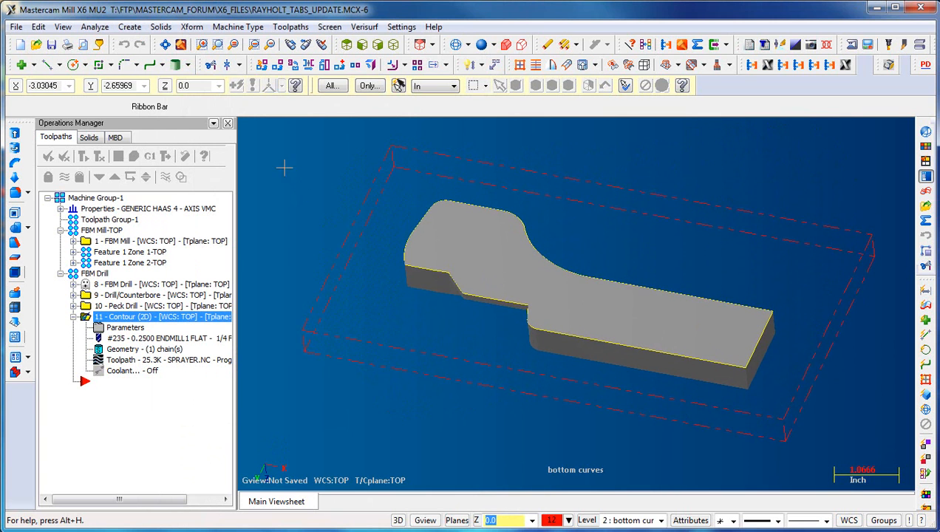
click(131, 28)
mouse_move(153, 128)
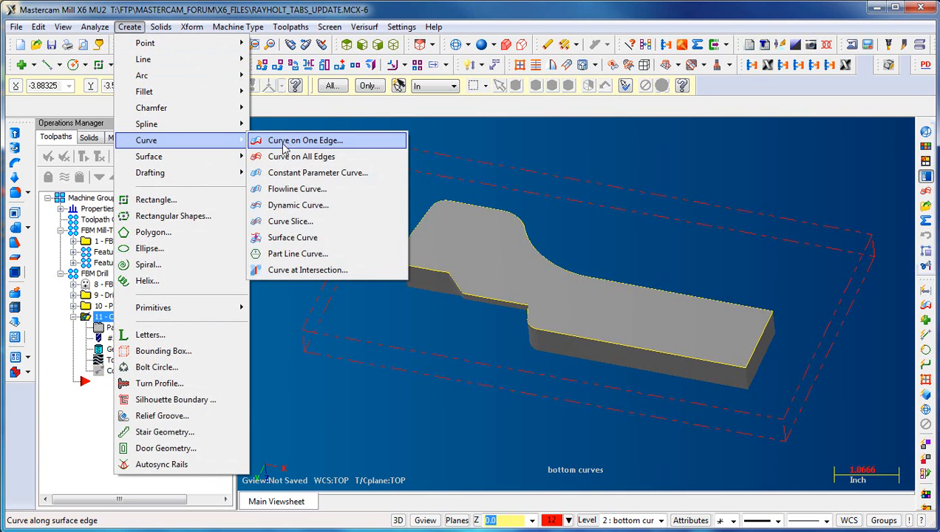
click(302, 162)
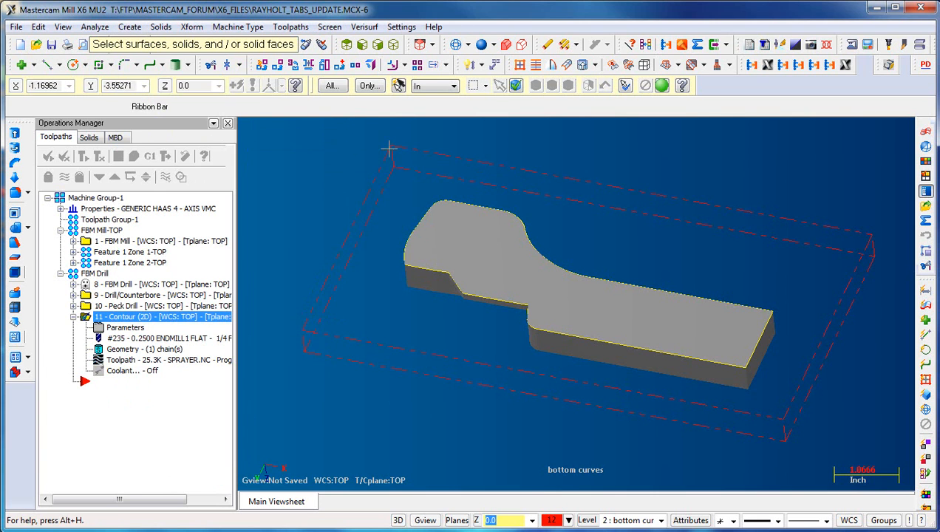
click(515, 86)
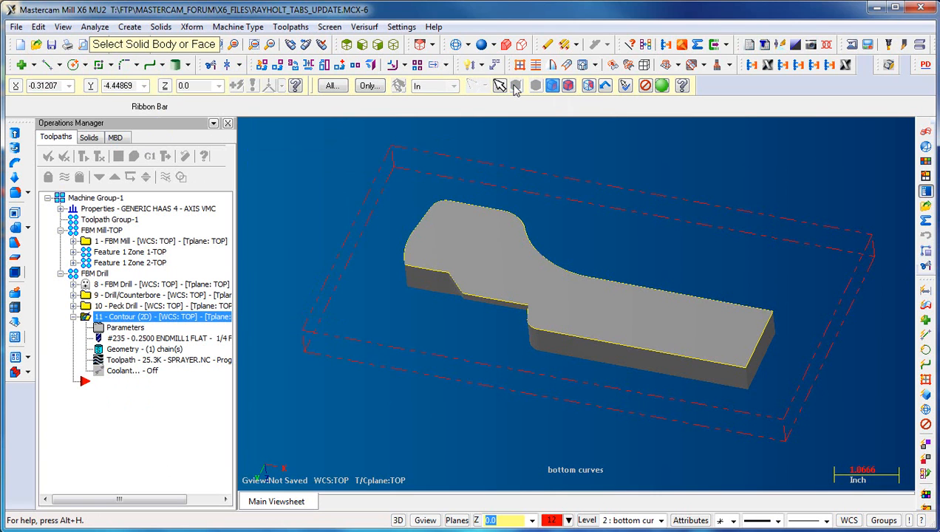
click(559, 88)
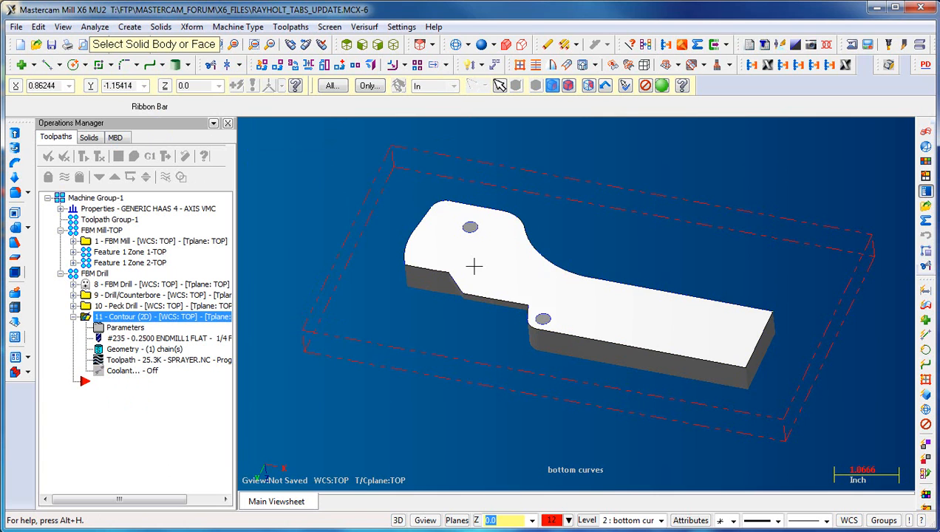
click(473, 266)
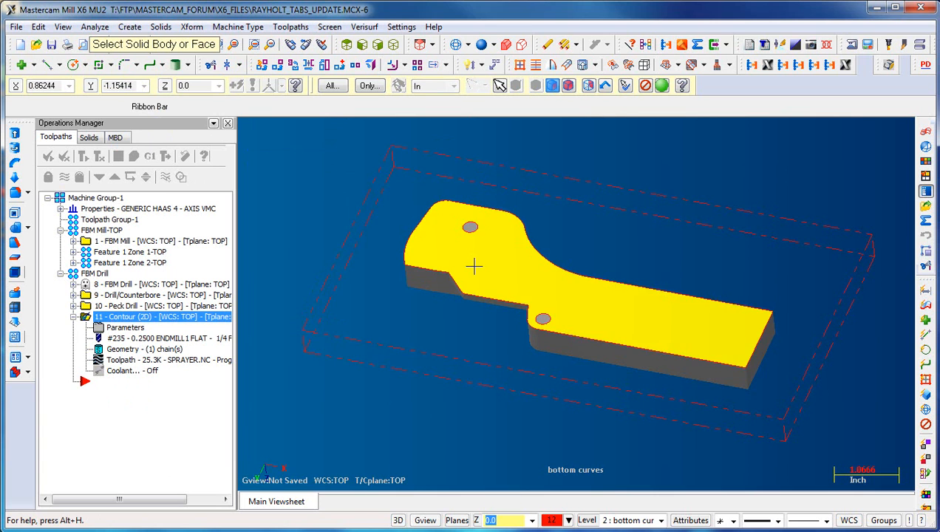
click(665, 86)
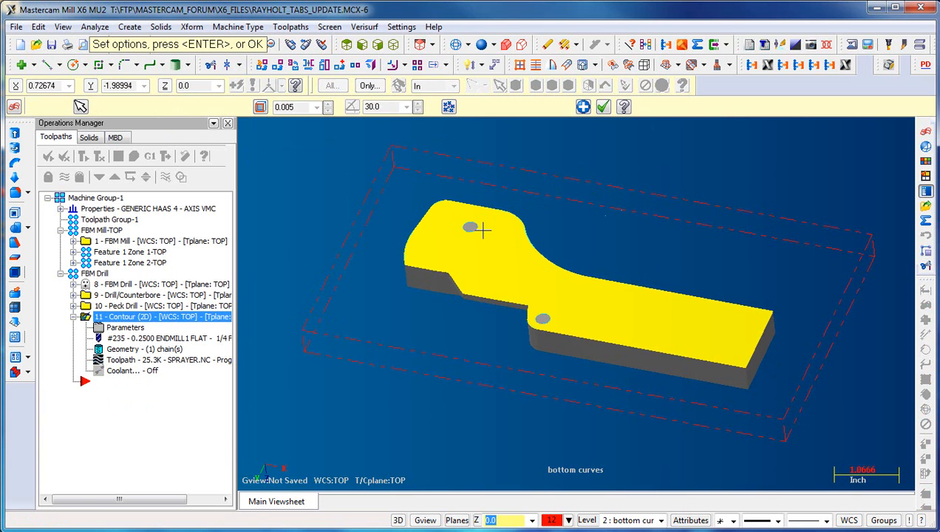
click(604, 108)
Rechain the 2D contour operation's geometry to the new bottom edge curves in place of the solid chain, and regenerate the toolpath
middle_drag(654, 173, 530, 394)
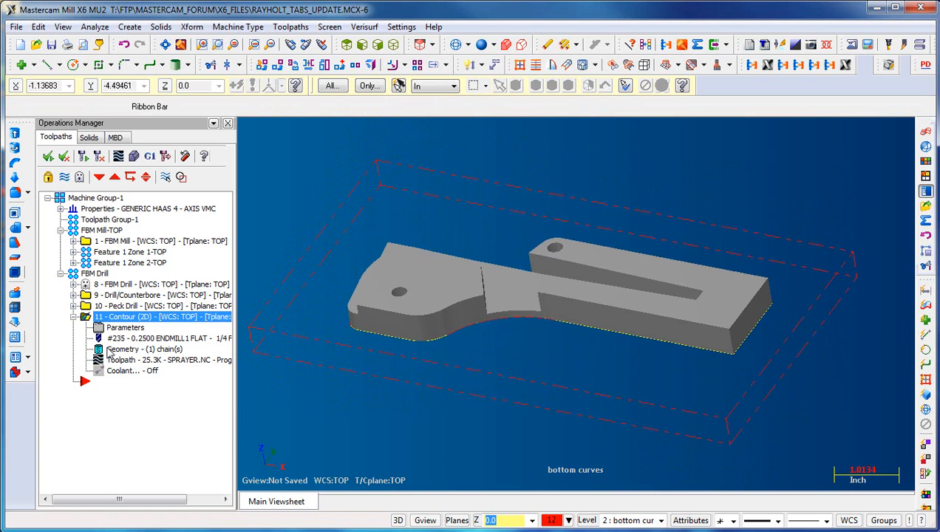
click(108, 353)
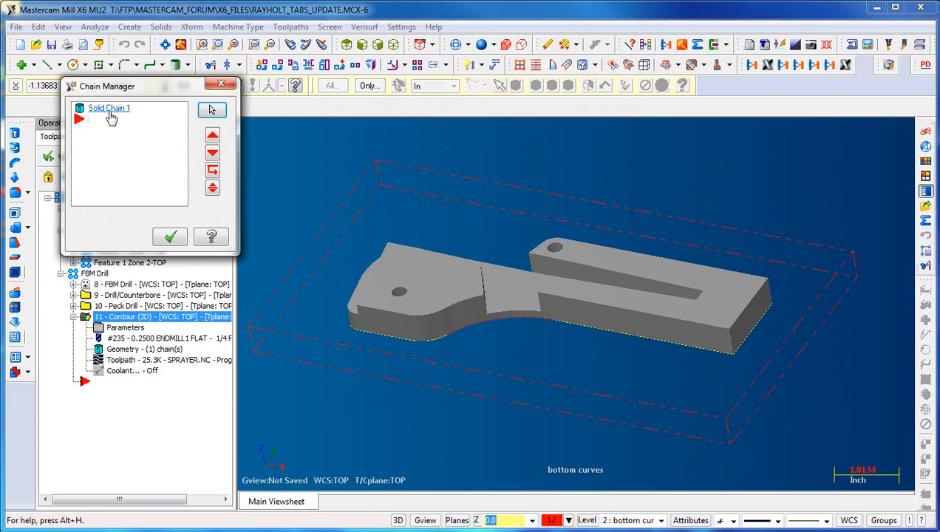
right_click(110, 118)
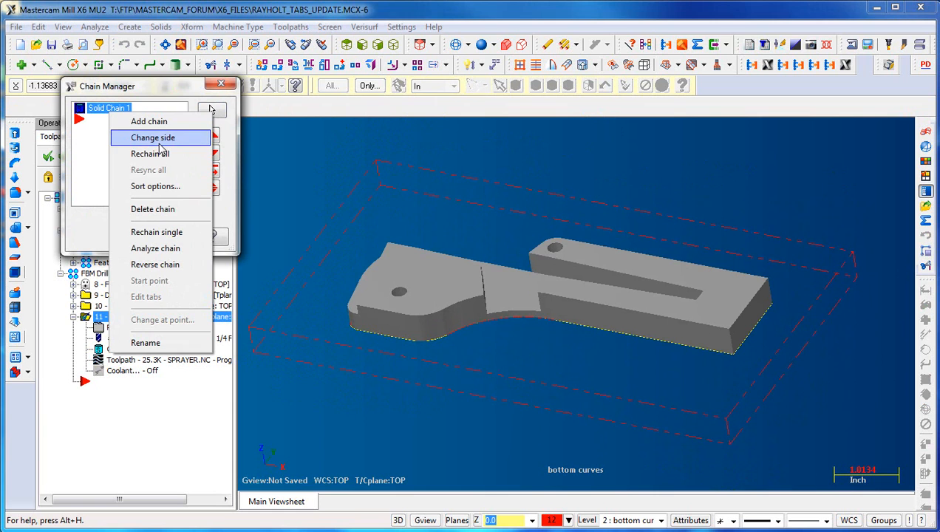
click(95, 142)
double_click(82, 113)
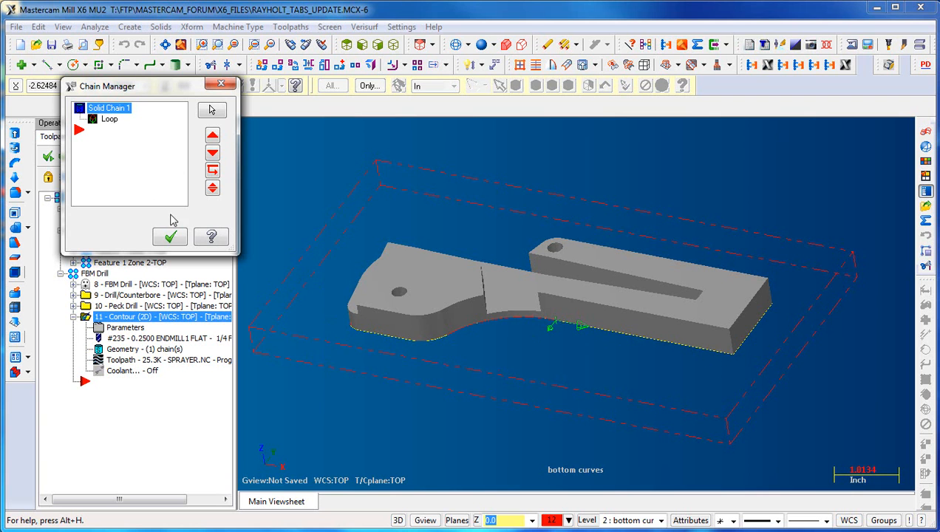
right_click(105, 118)
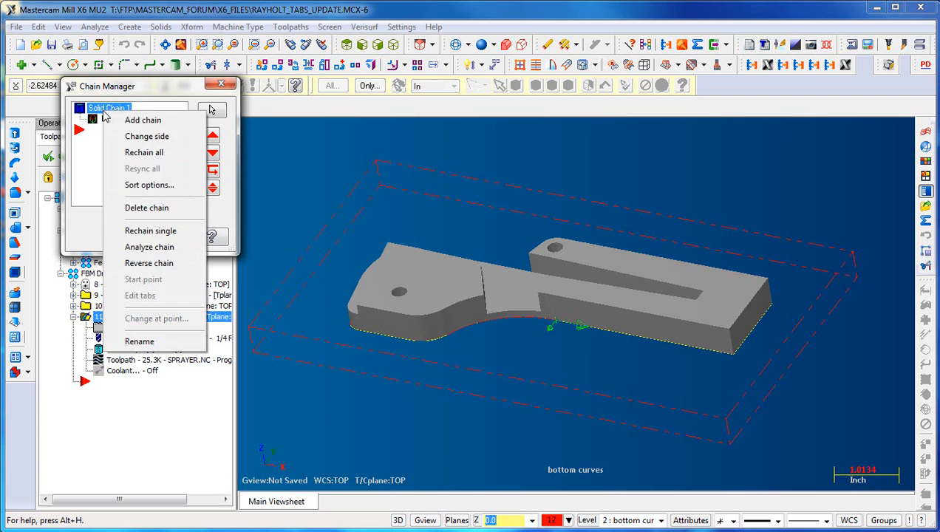
click(112, 151)
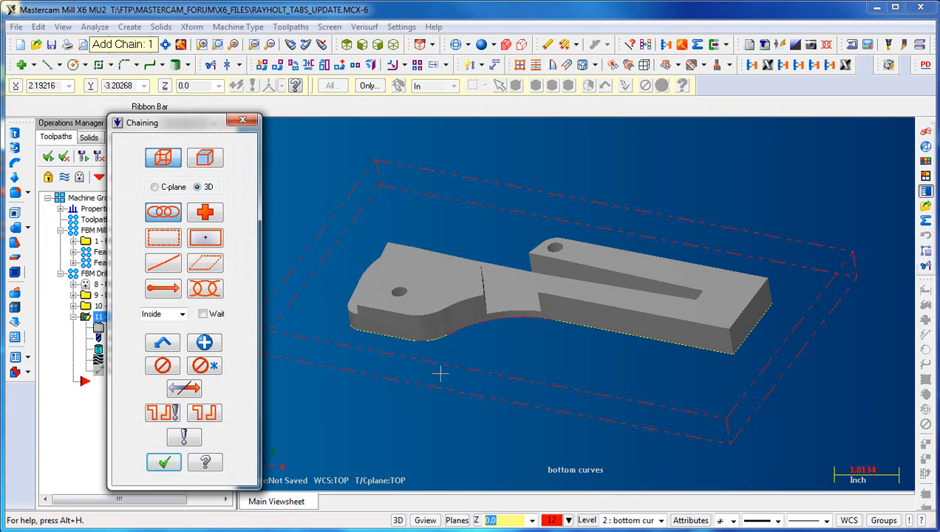
click(718, 359)
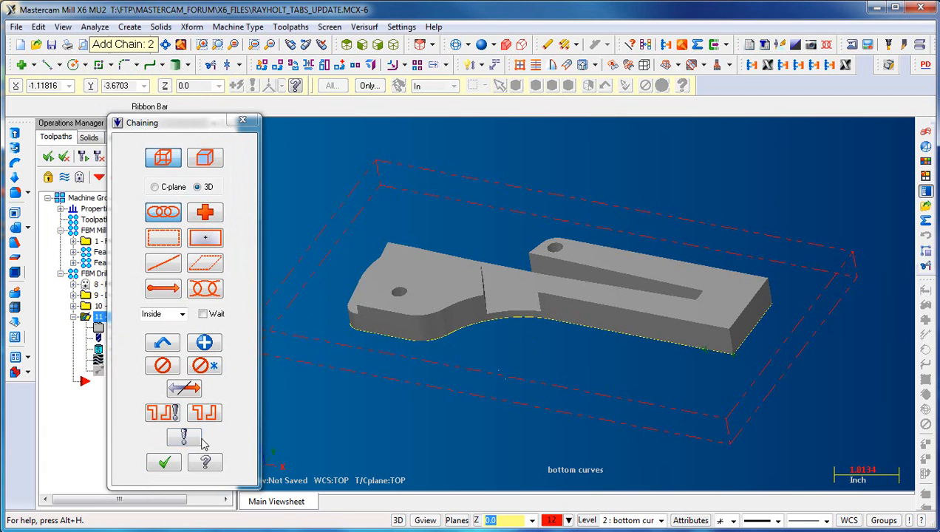
click(170, 463)
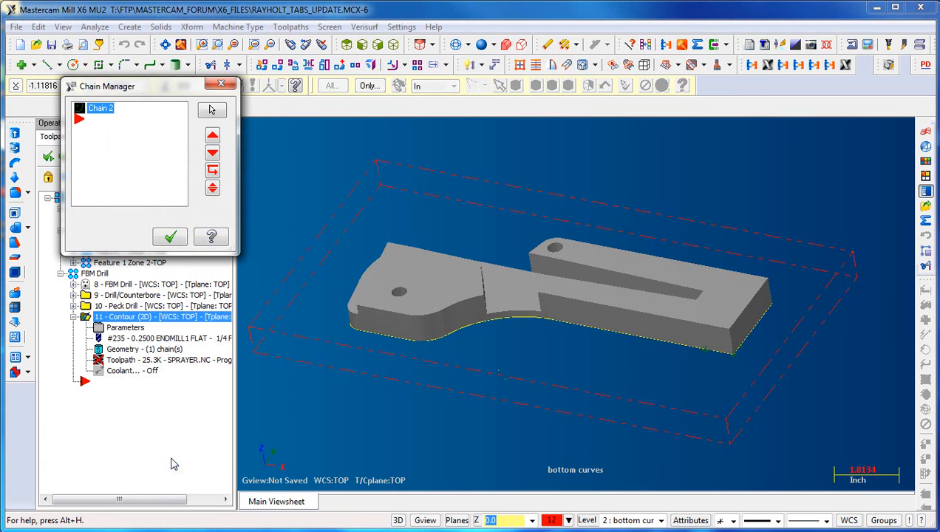
click(170, 237)
click(101, 178)
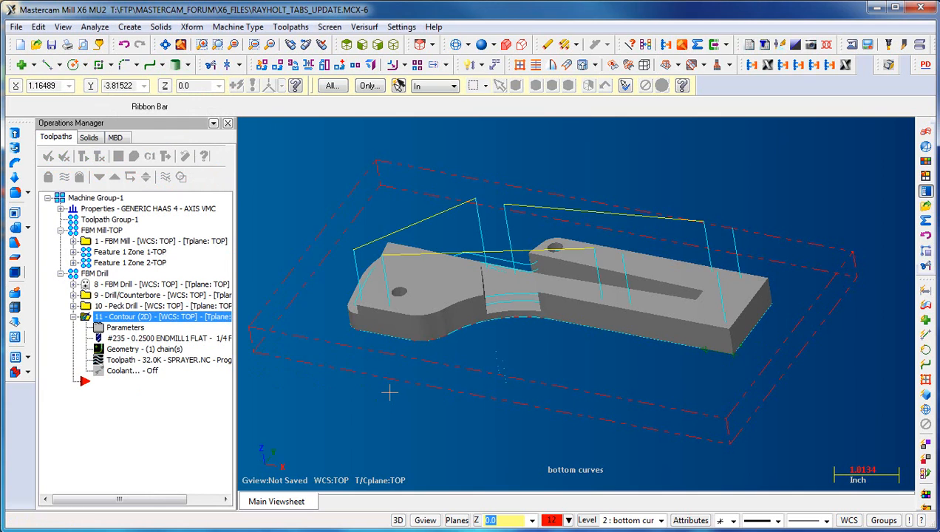
Switch the part to wireframe and backplot the rechained 2D contour toolpath
key(alt+s)
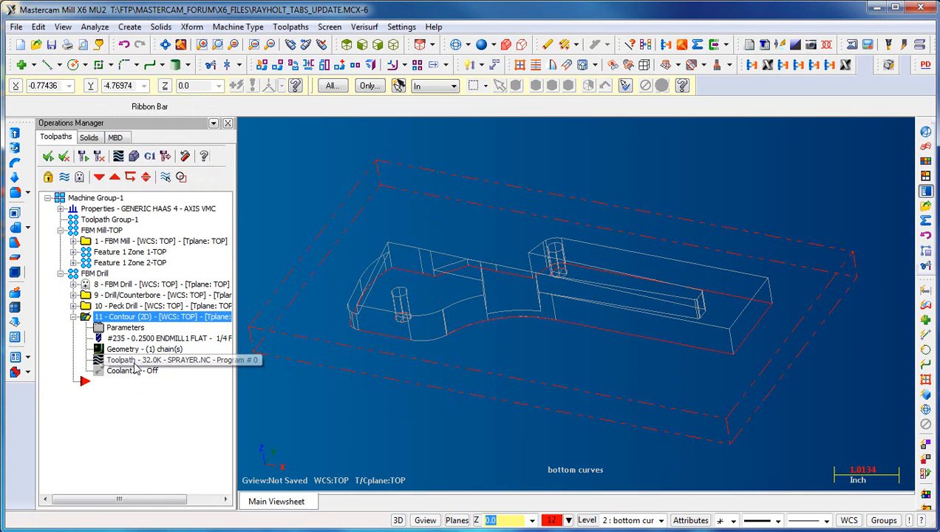
click(148, 360)
middle_drag(568, 385, 691, 325)
key(Escape)
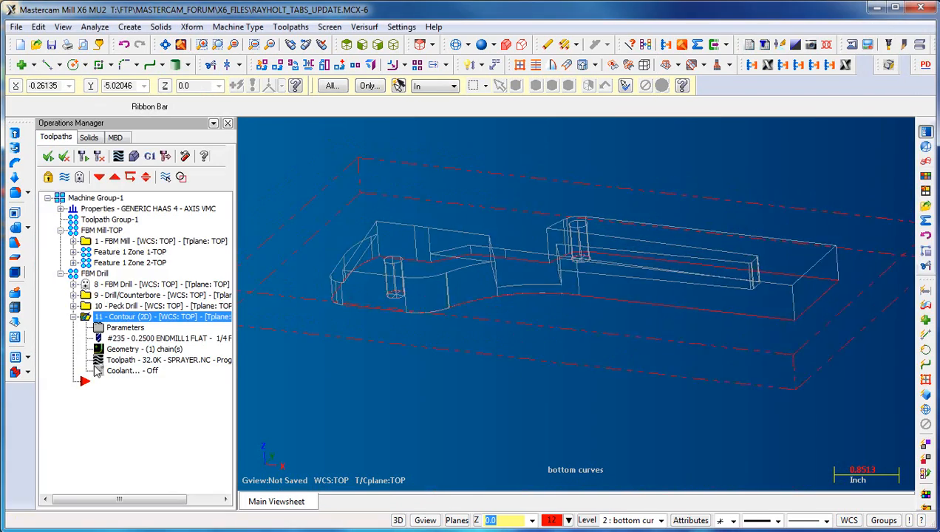
Set the 2D contour's compensation direction to Left and its compensation type to Wear, and regenerate the toolpath
click(104, 331)
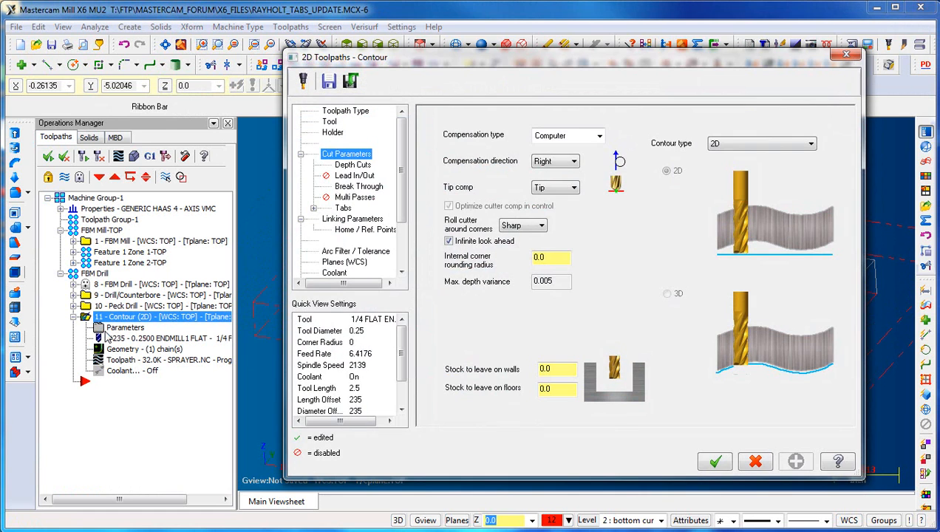
click(573, 162)
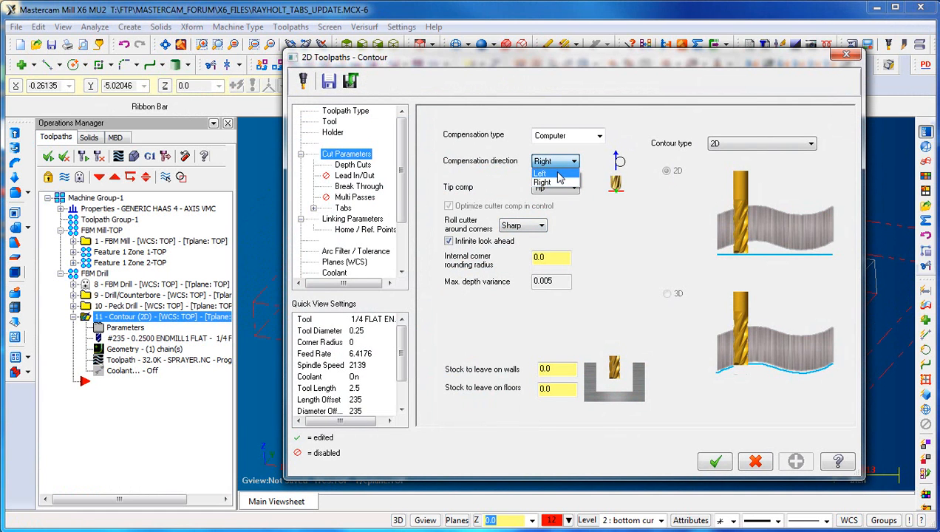
click(557, 173)
click(599, 136)
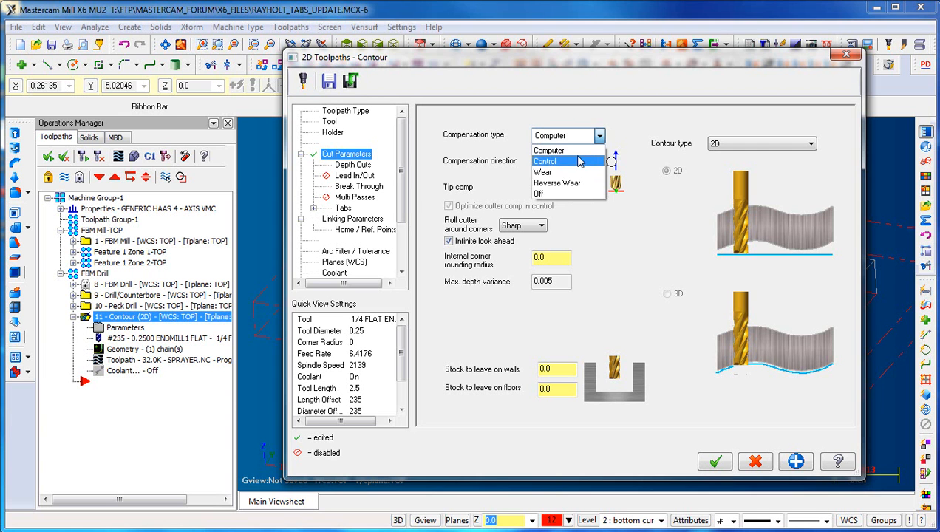
click(561, 171)
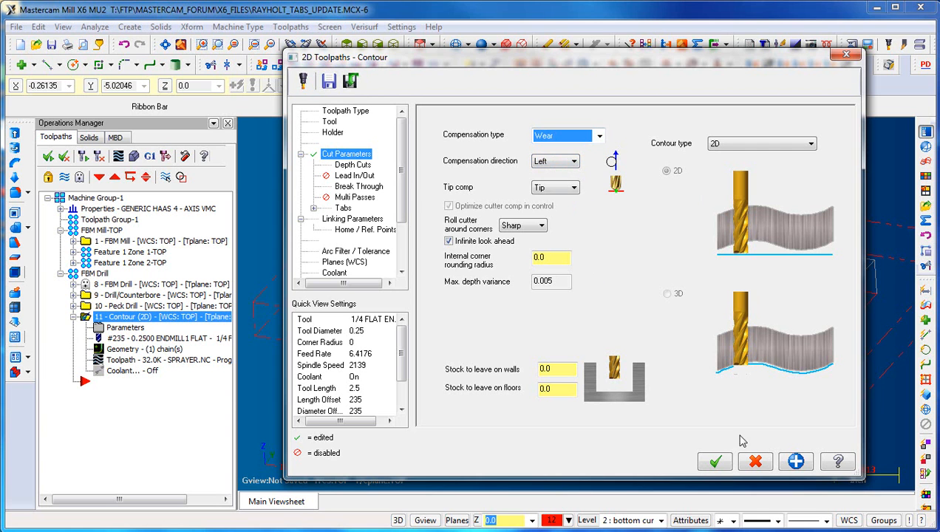
click(717, 462)
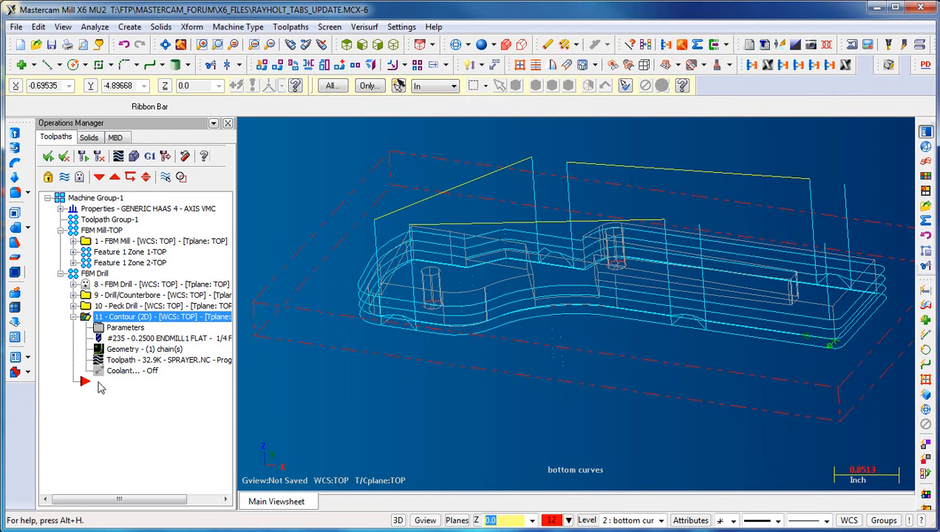
Turn off the toolpath display, then backplot the wear-compensated 2D contour and examine its tab moves up close
key(alt+t)
scroll(272, 402, down, 2)
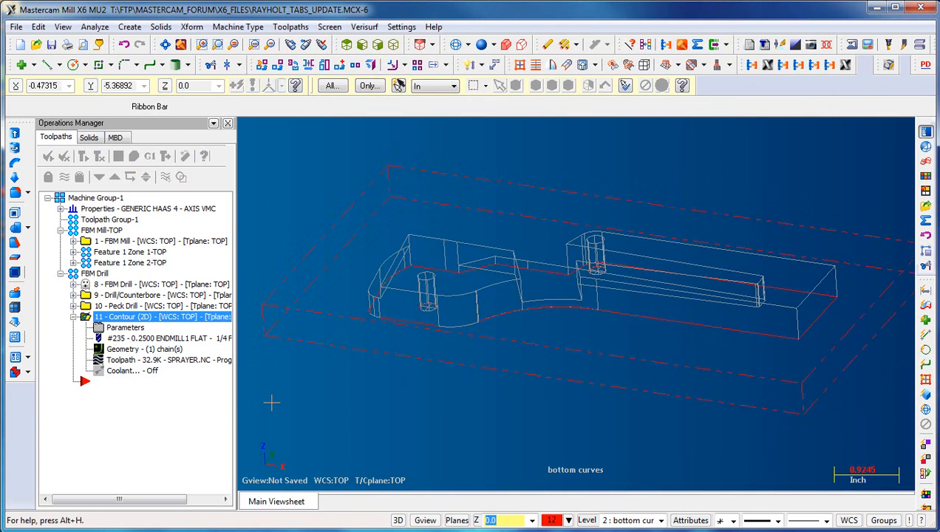
scroll(272, 402, up, 2)
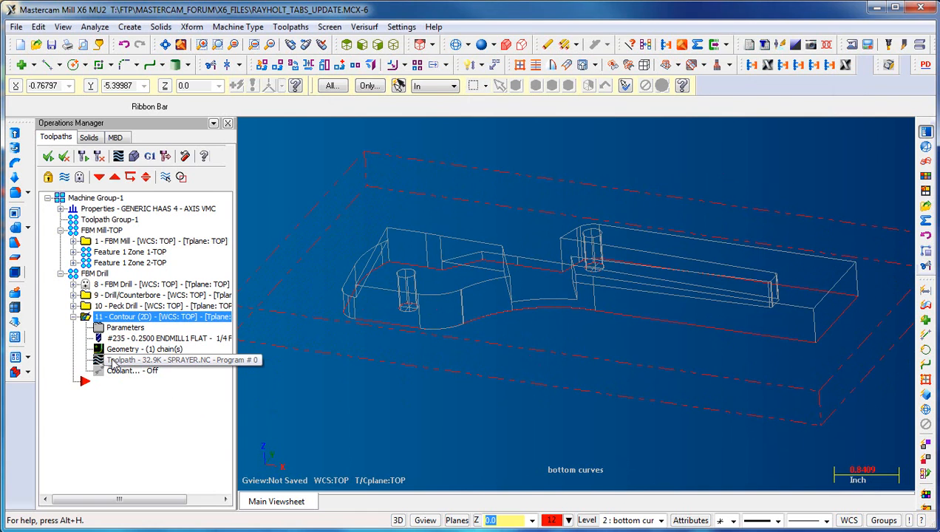
click(112, 360)
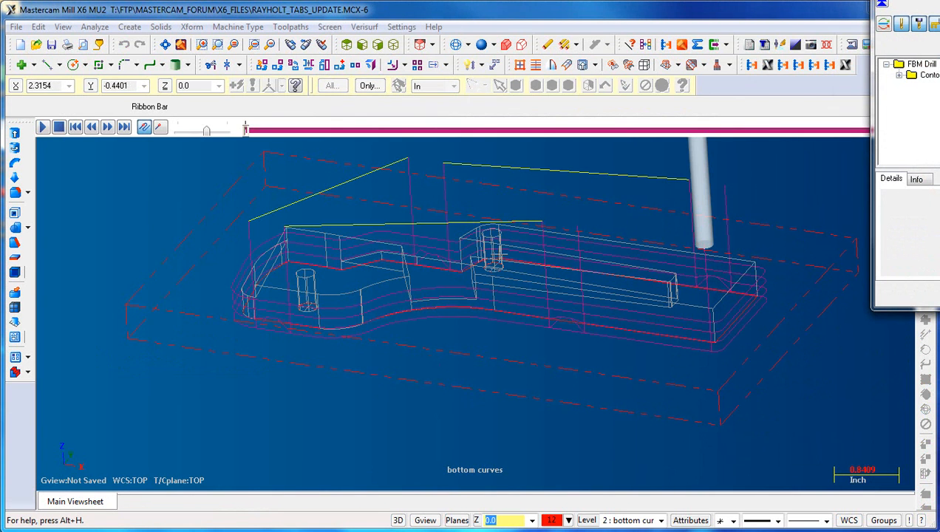
drag(939, 0, 106, 166)
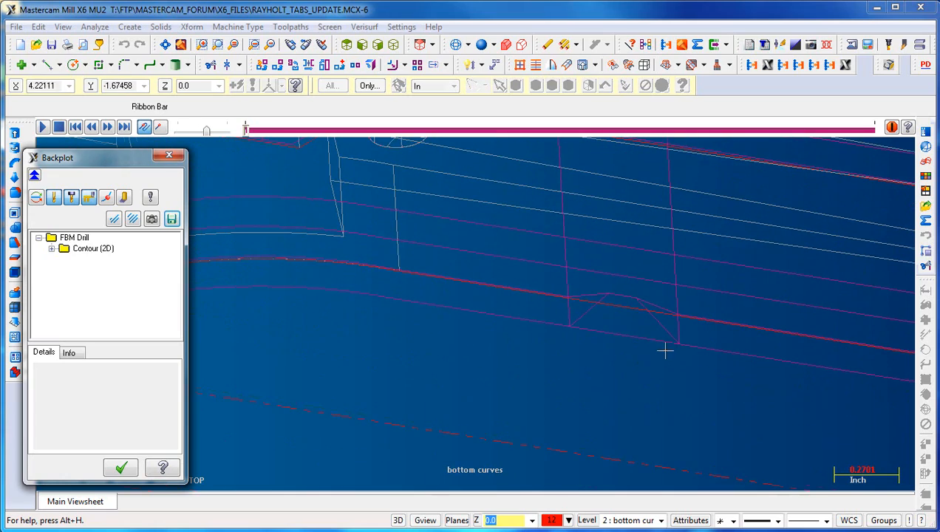
scroll(599, 380, down, 3)
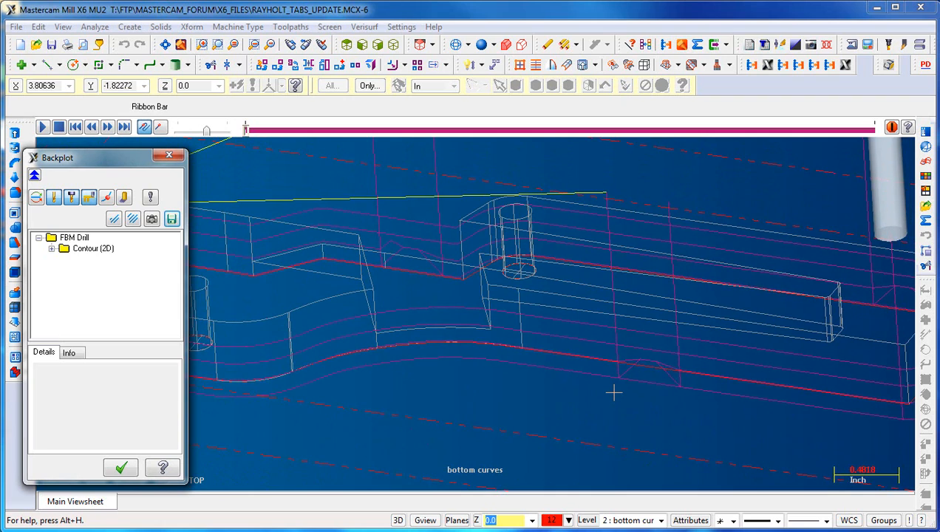
scroll(613, 393, down, 2)
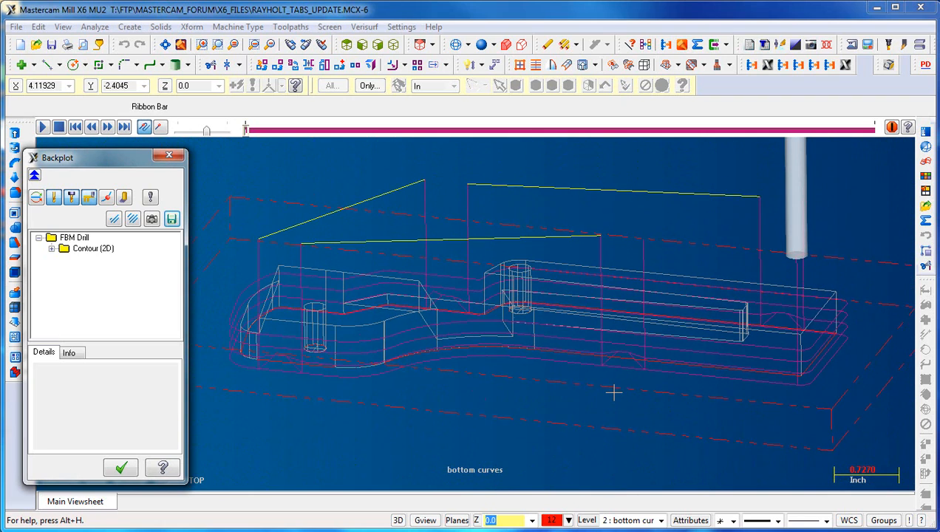
click(120, 469)
Verify the 2D contour operation by simulating its full cut on the solid stock block
middle_drag(255, 399, 282, 387)
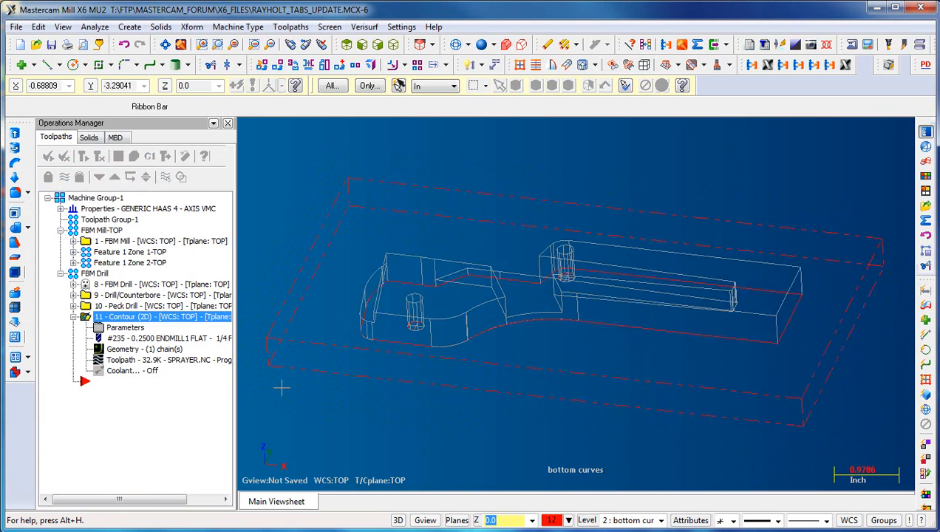
scroll(281, 387, down, 2)
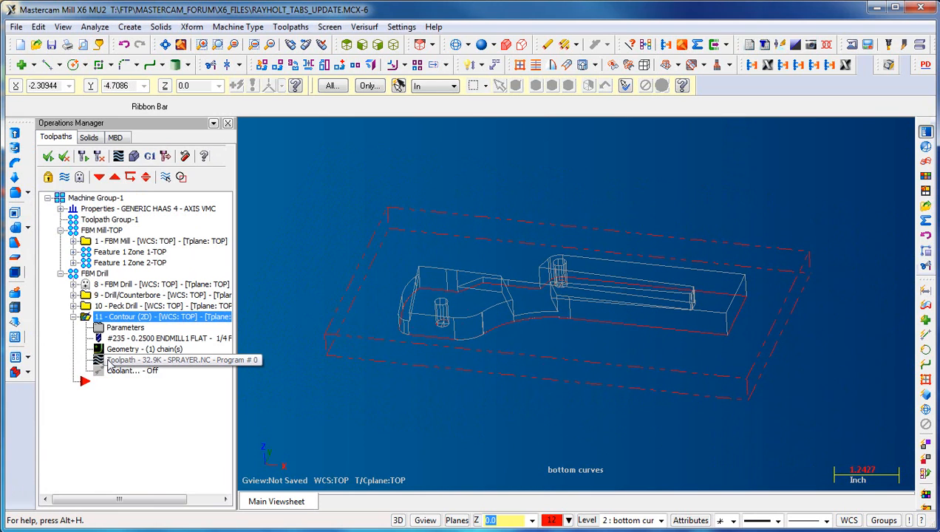
key(alt+v)
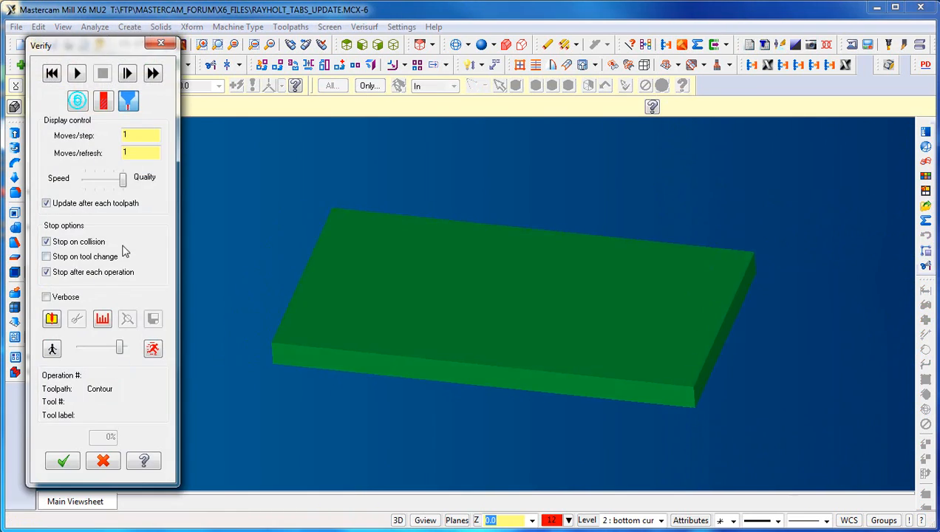
click(77, 73)
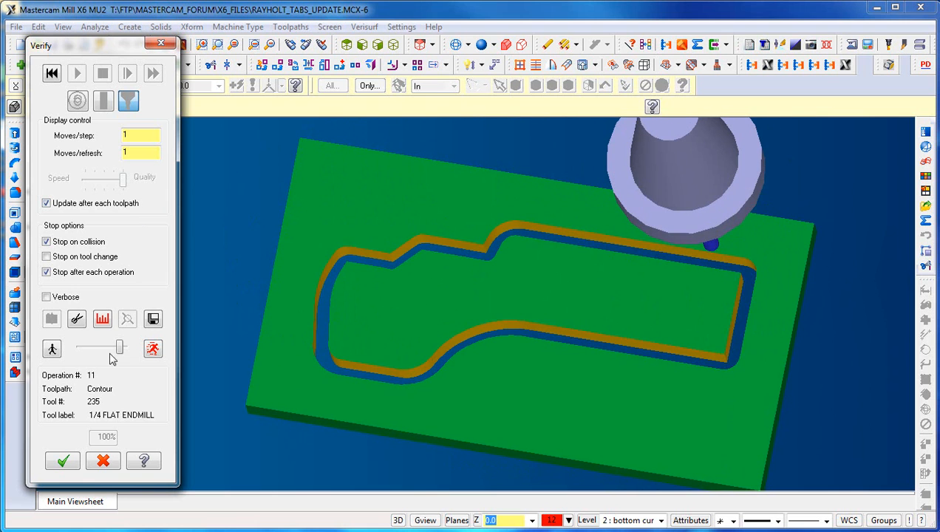
click(72, 464)
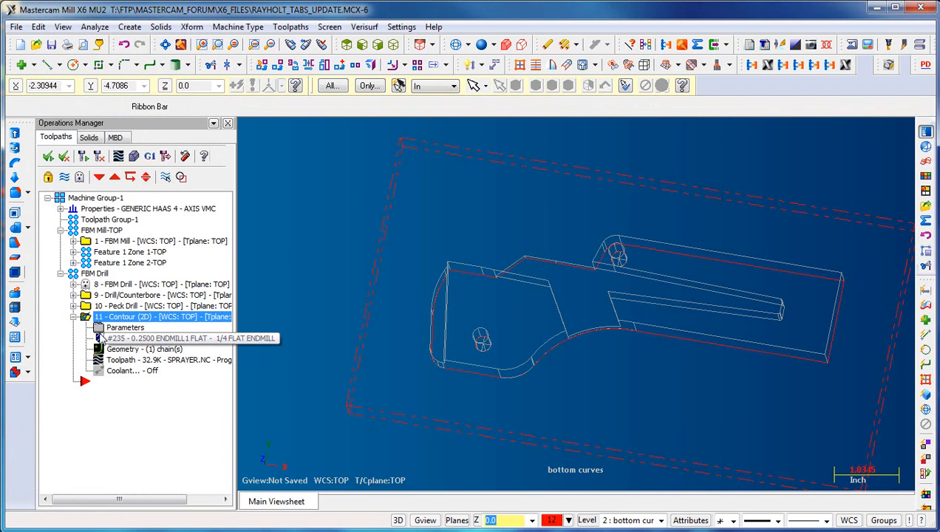
Turn off the tab cutoff in the 2D contour's parameters and regenerate the toolpath
click(99, 330)
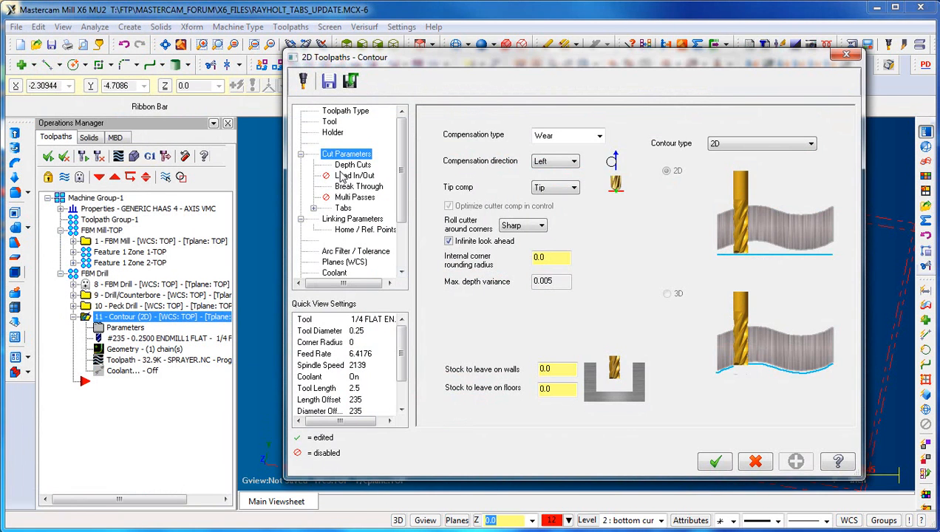
click(312, 209)
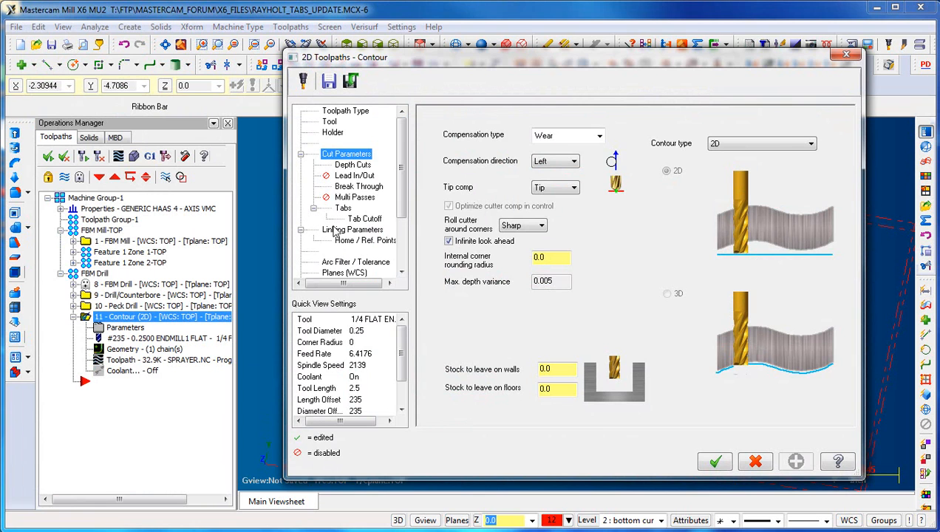
click(363, 218)
click(444, 125)
click(444, 125)
click(713, 461)
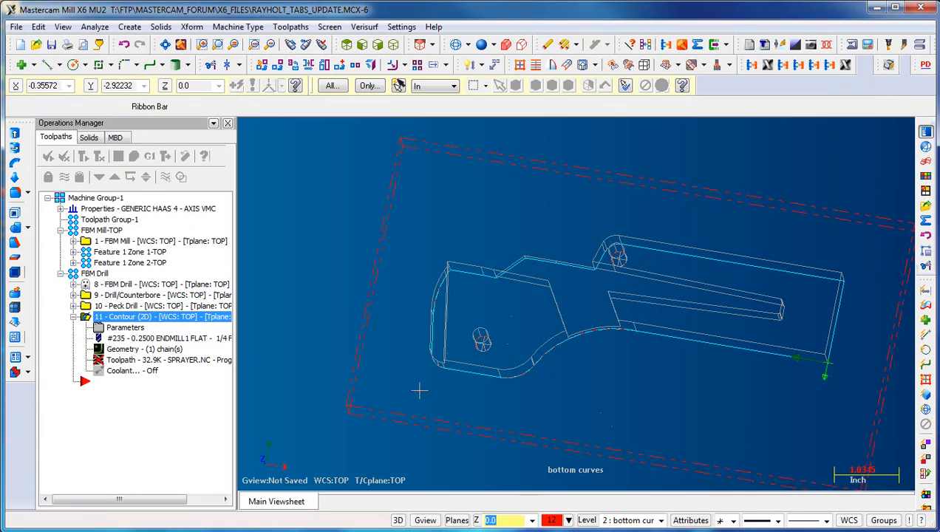
click(104, 158)
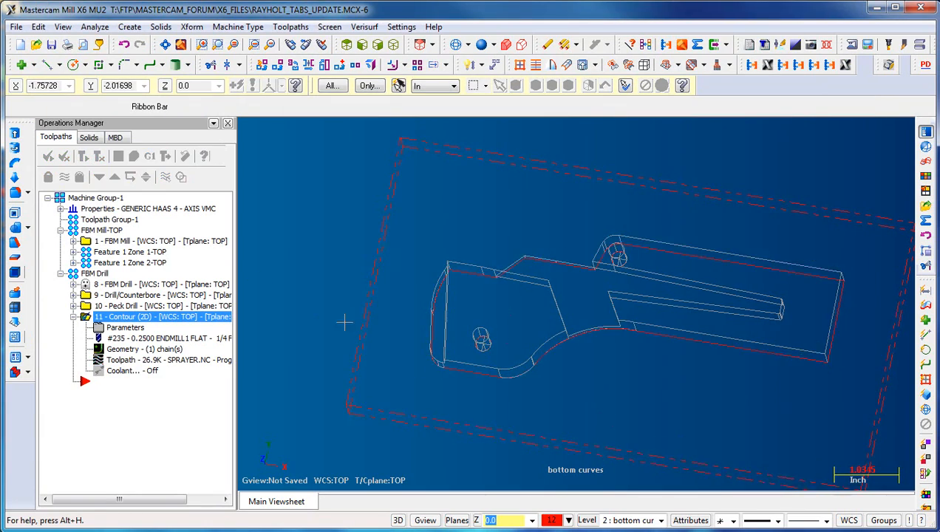
Backplot the regenerated 2D contour toolpath and examine its passes along the bottom edge curves
click(129, 364)
scroll(602, 403, up, 6)
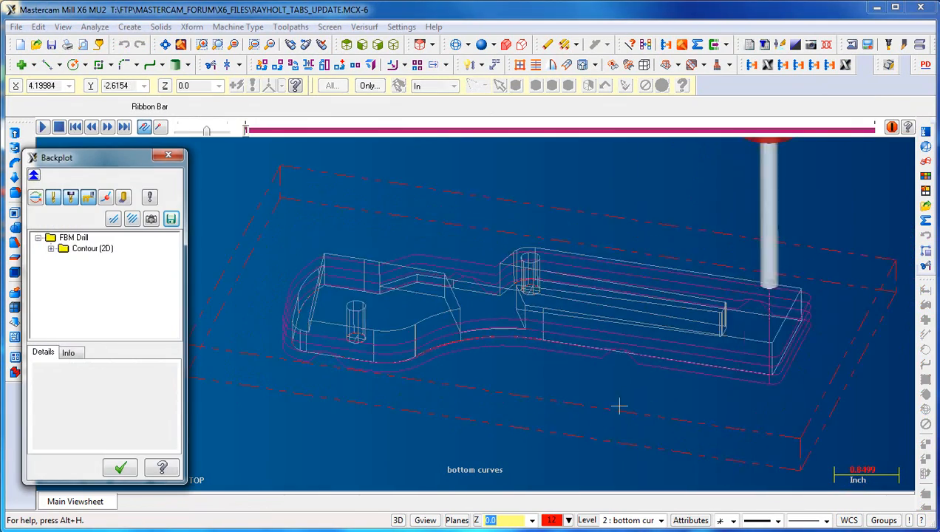
middle_drag(692, 388, 325, 362)
click(116, 469)
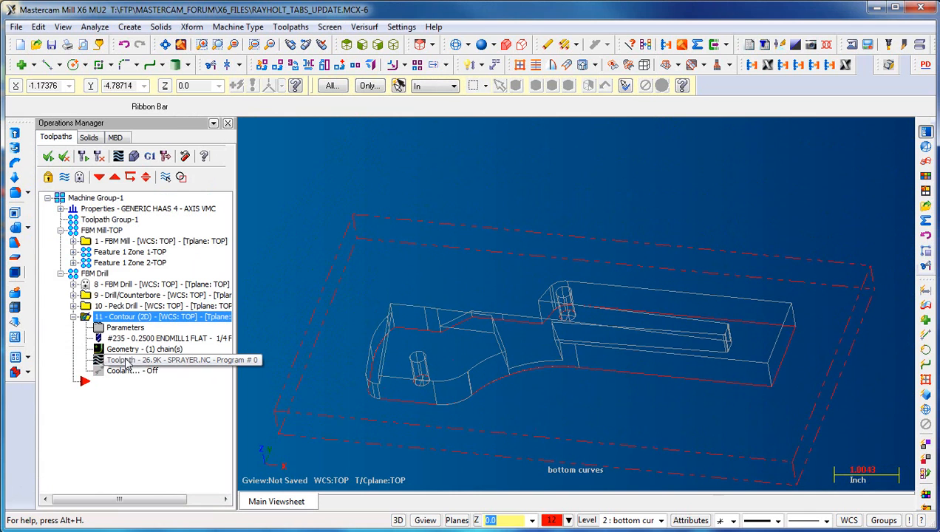
Verify the regenerated contour on the solid stock and try sectioning the machined stock by picking the side to keep
click(134, 156)
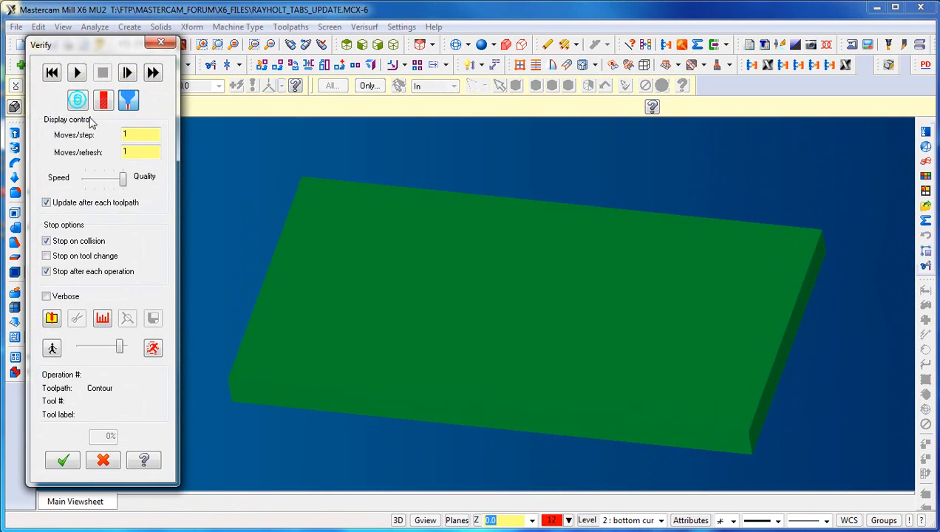
click(76, 74)
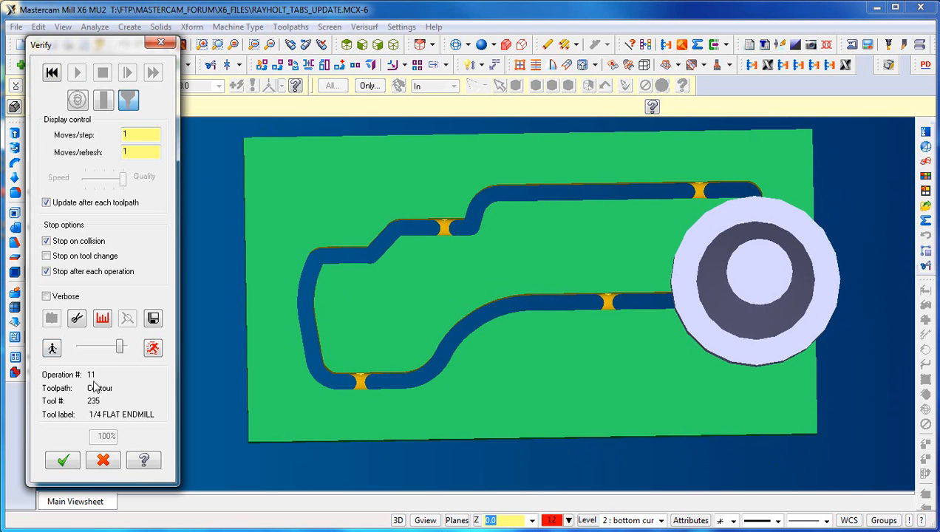
click(77, 319)
click(450, 265)
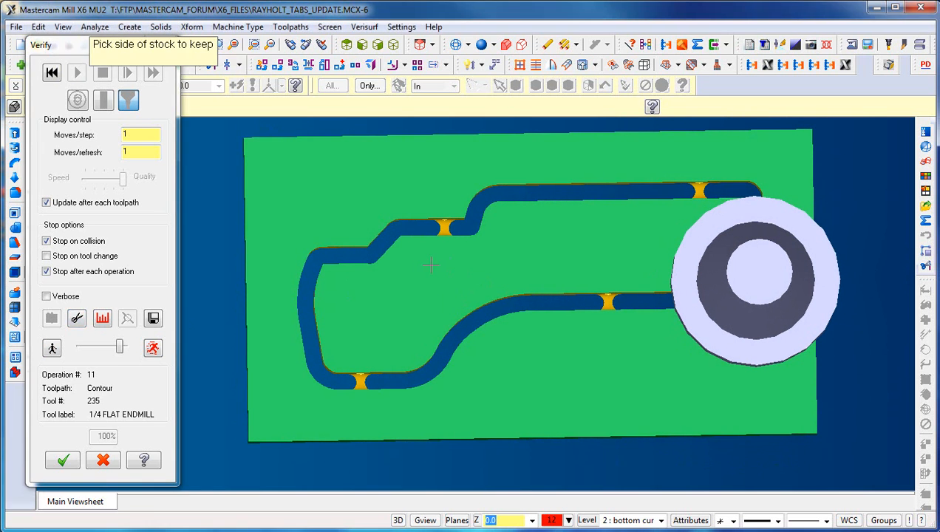
click(432, 211)
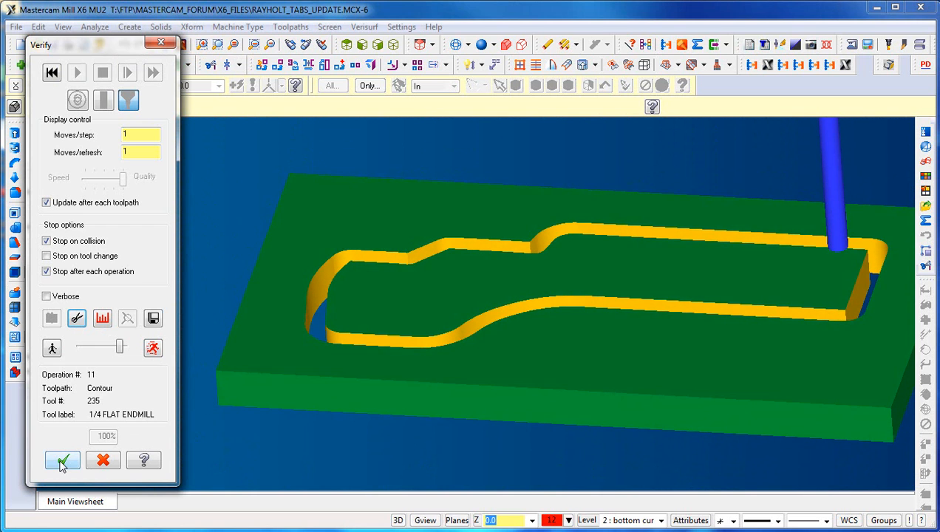
click(104, 459)
Shade the solid part and view it at an angle with its bottom edge curves
scroll(355, 406, down, 3)
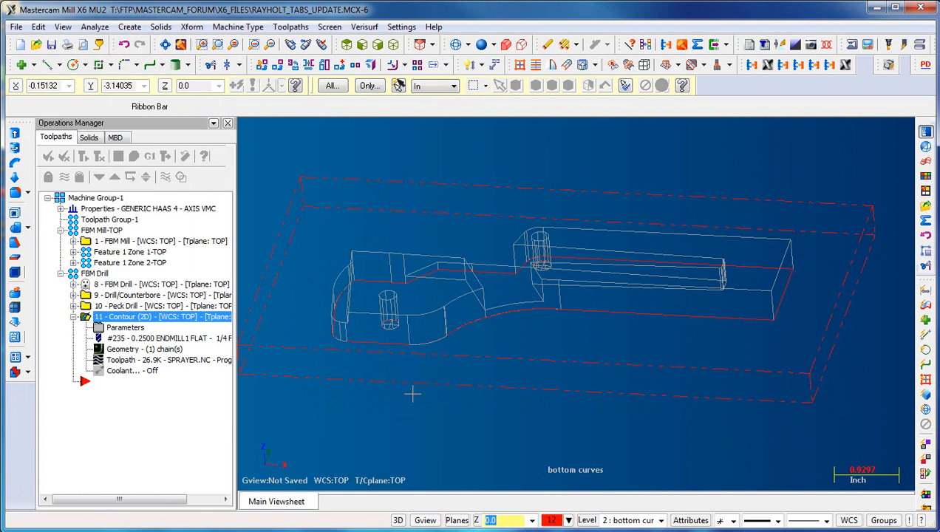
click(480, 45)
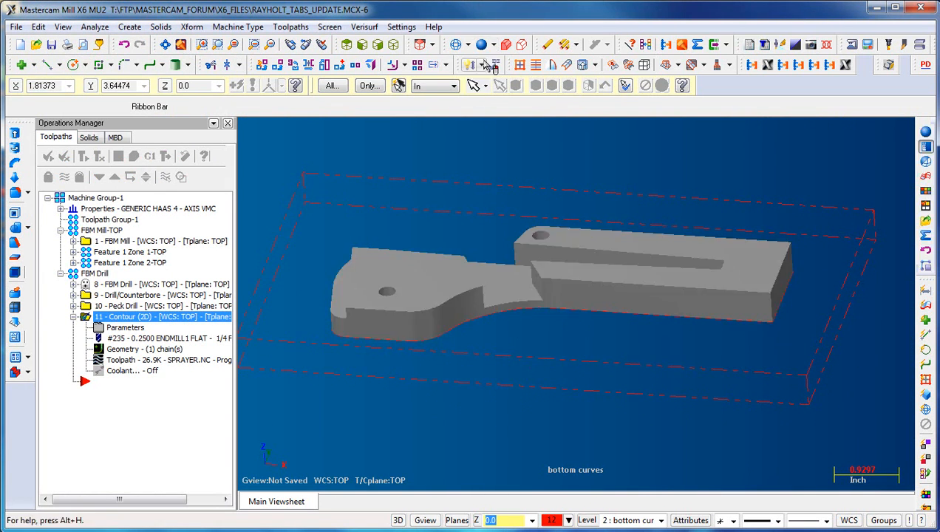
mouse_move(661, 310)
middle_down()
mouse_move(658, 381)
mouse_move(615, 439)
mouse_move(572, 413)
middle_up()
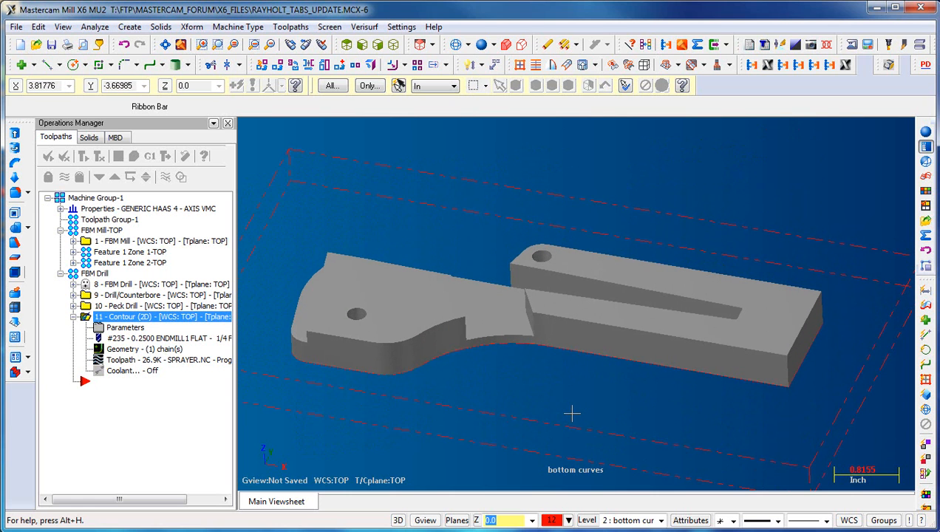